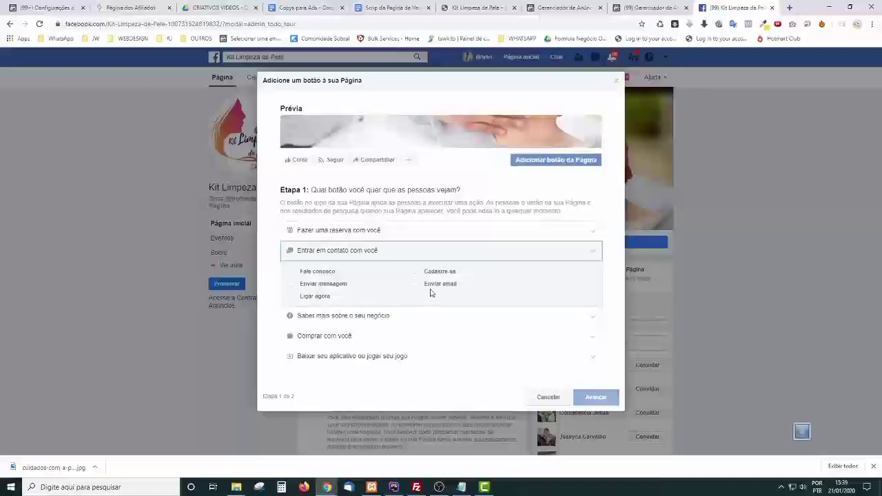
Set the page button to Enviar mensagem leading to Messenger, then reopen the button choice
click(294, 284)
click(593, 399)
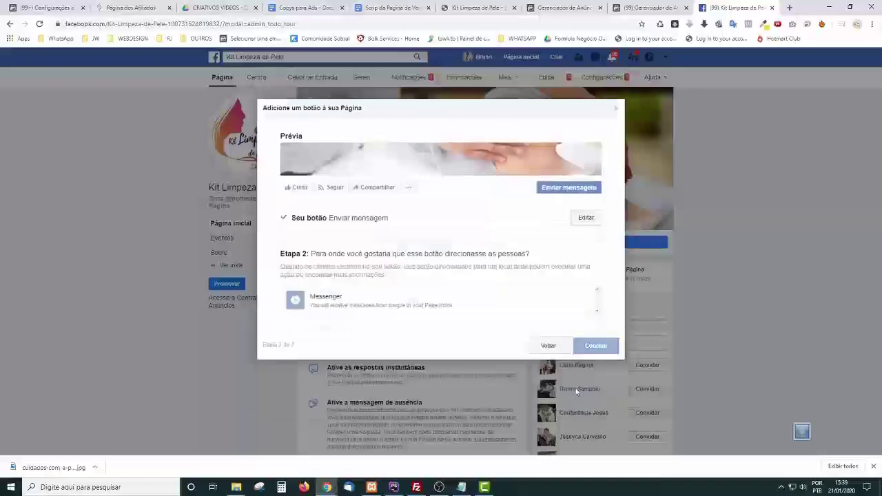
click(455, 308)
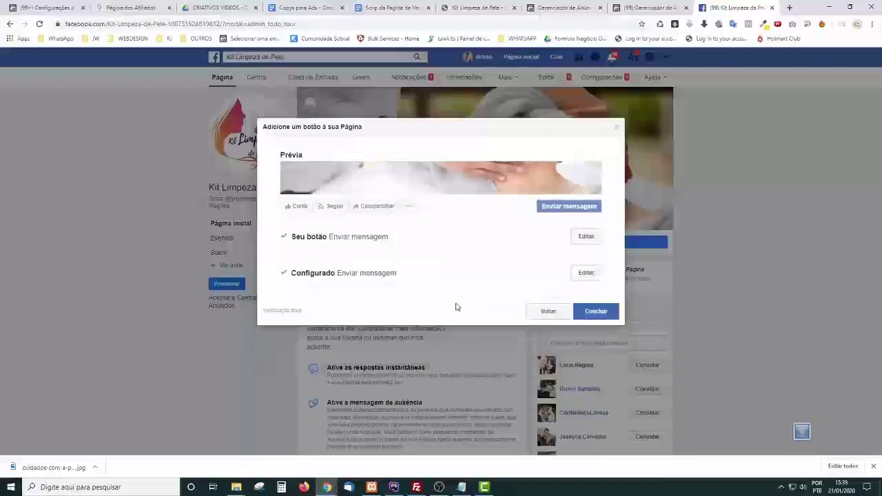
click(586, 237)
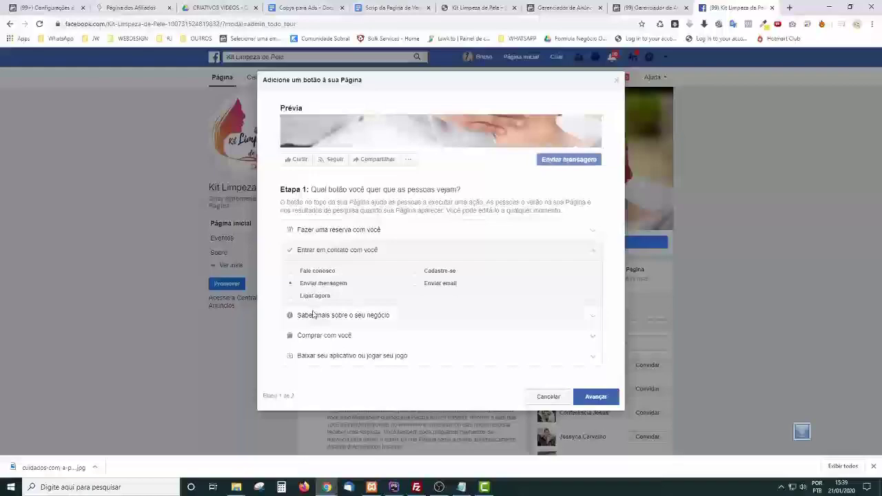
Close the button dialog, open the page's Informações da Página settings, then go to Ads Manager
click(616, 80)
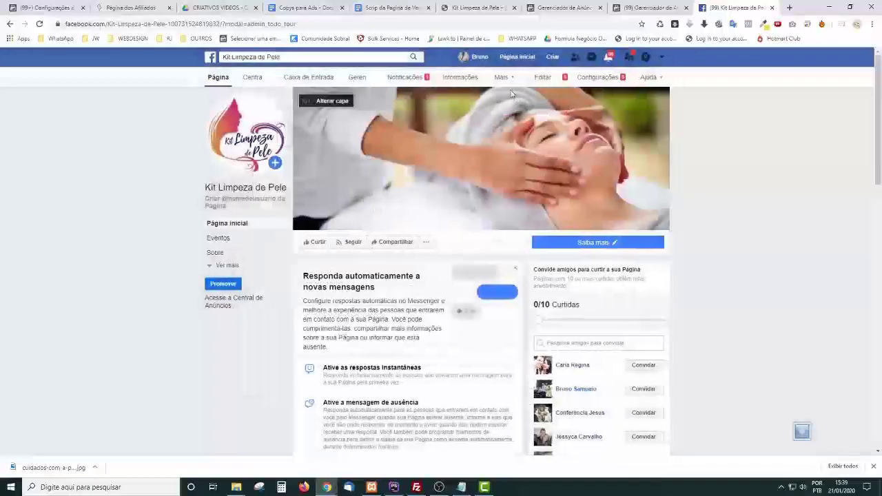
click(609, 80)
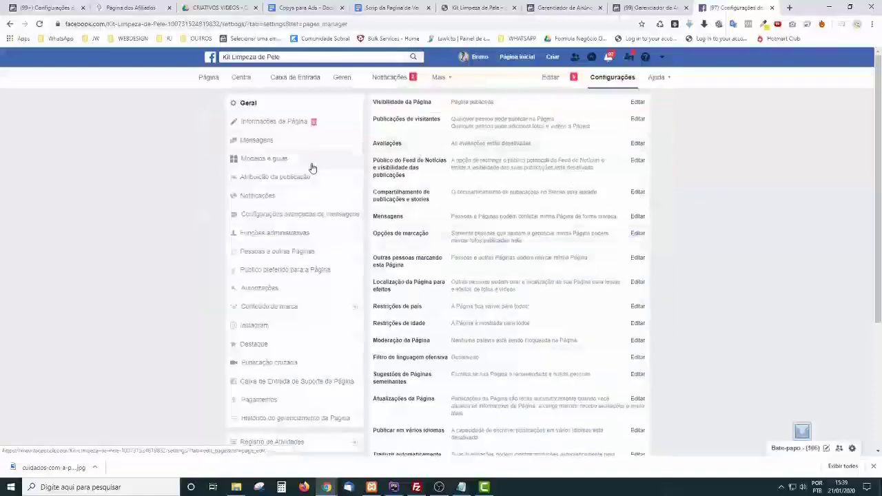
scroll(311, 166, down, 2)
scroll(311, 165, up, 2)
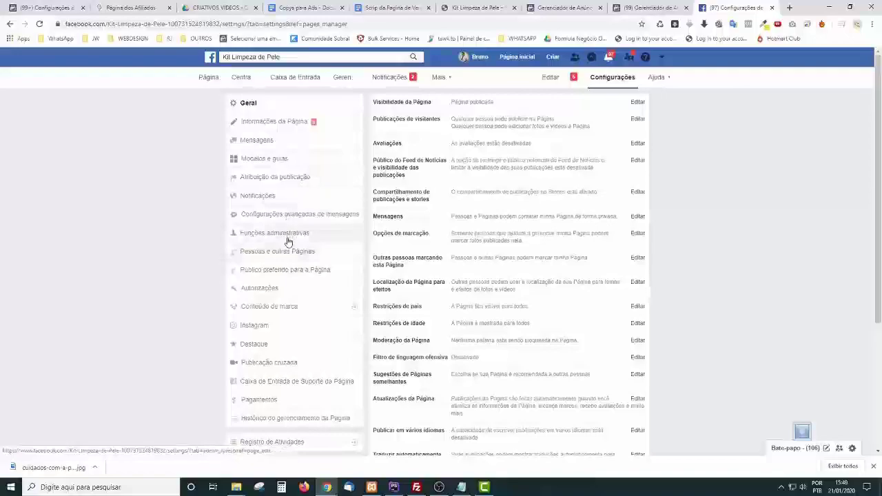
scroll(288, 241, down, 1)
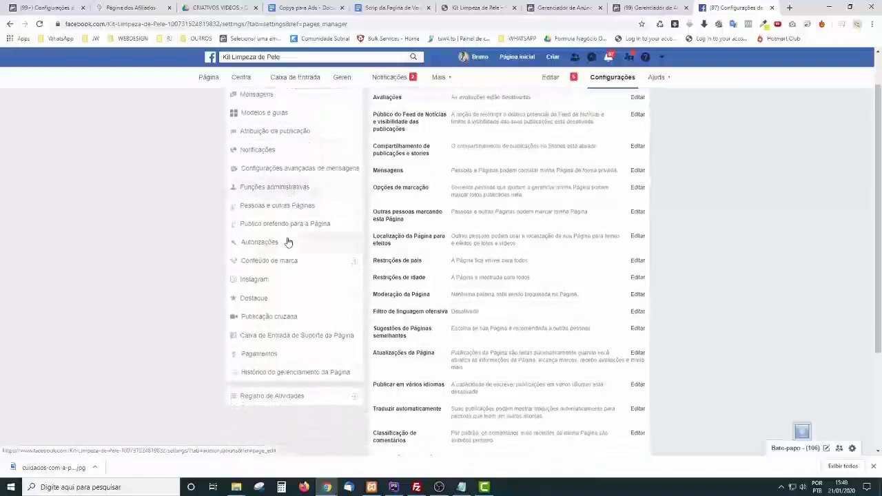
scroll(289, 241, up, 1)
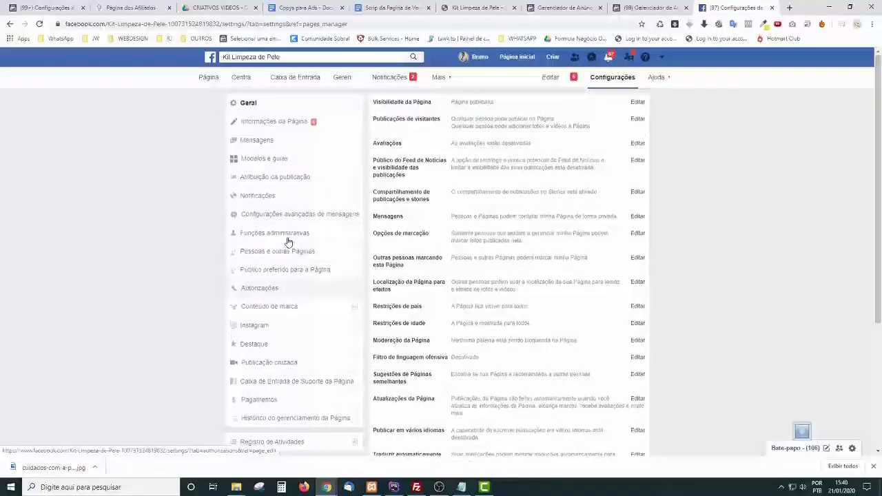
click(295, 127)
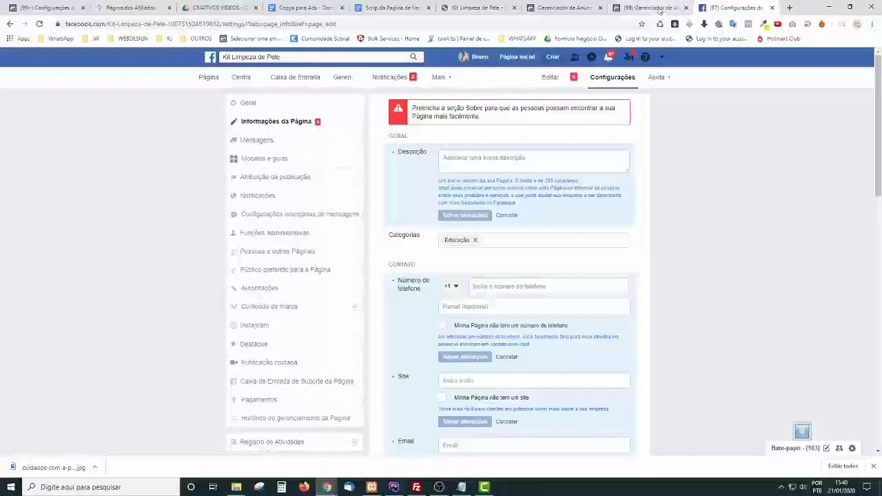
click(658, 8)
Start a new campaign with the Mensagens objective
click(563, 8)
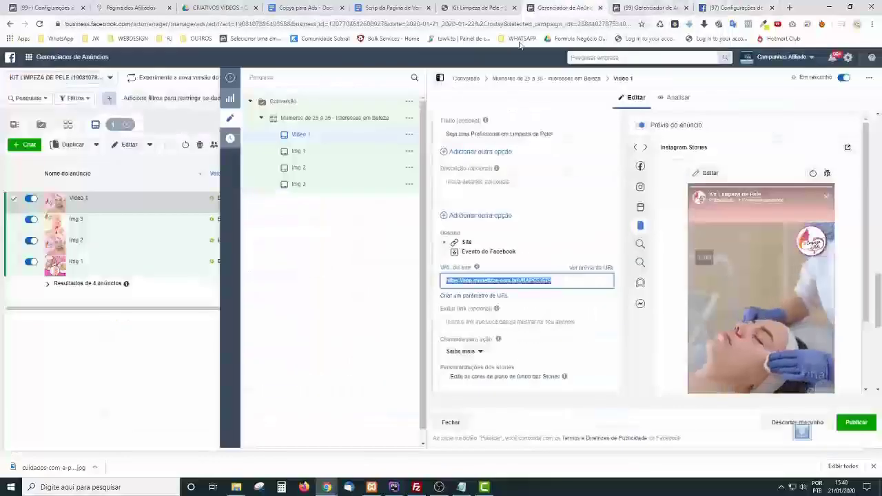
click(138, 144)
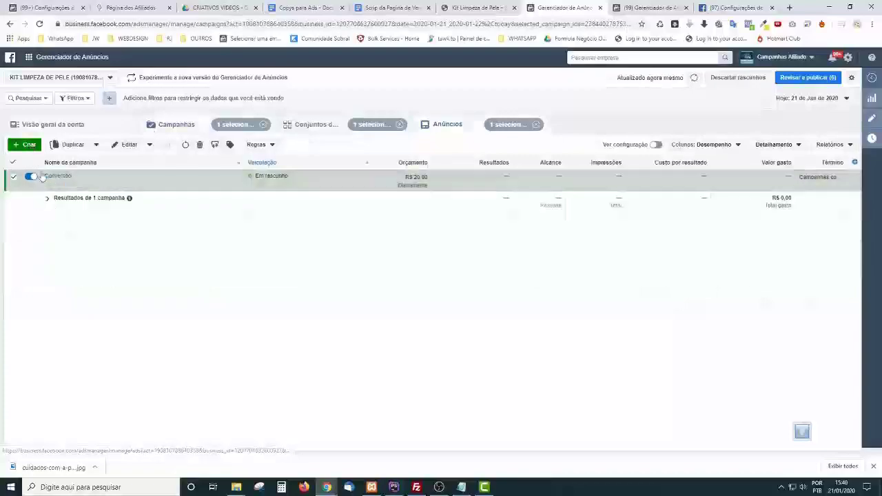
click(24, 144)
click(394, 172)
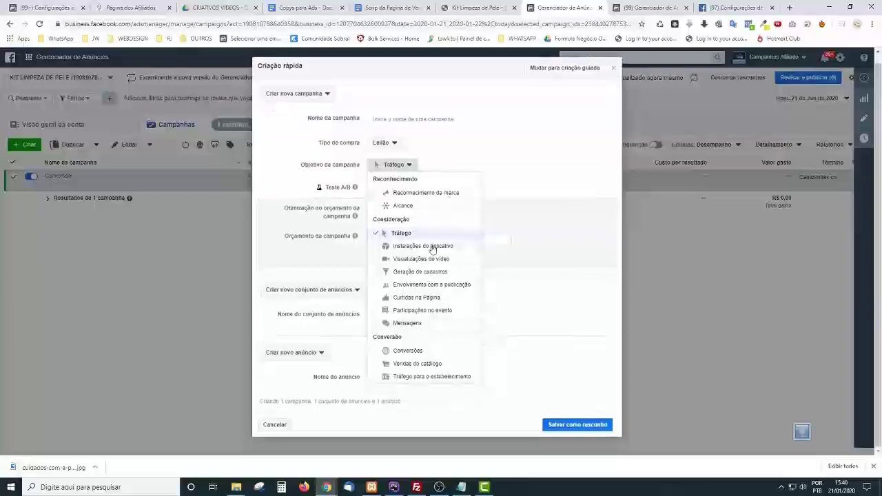
click(415, 323)
Name the campaign 'Whatsapp' and save it as a draft
click(417, 123)
text(W)
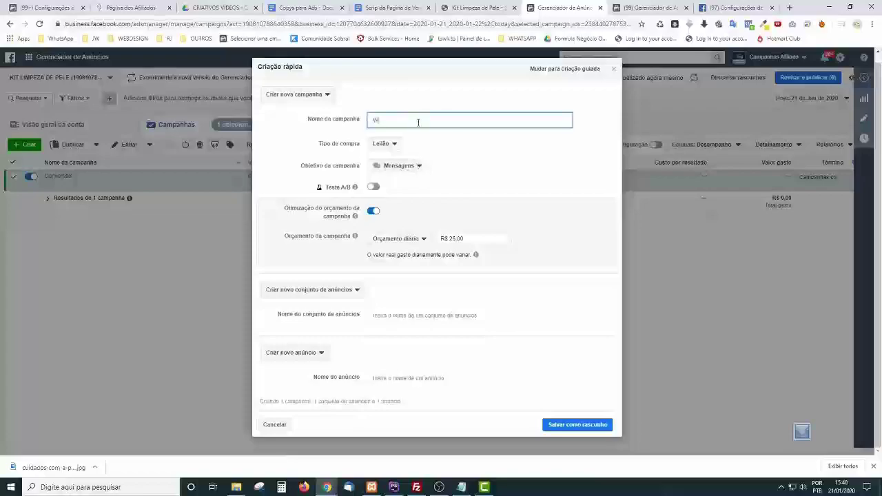
text(hatsapp)
click(422, 315)
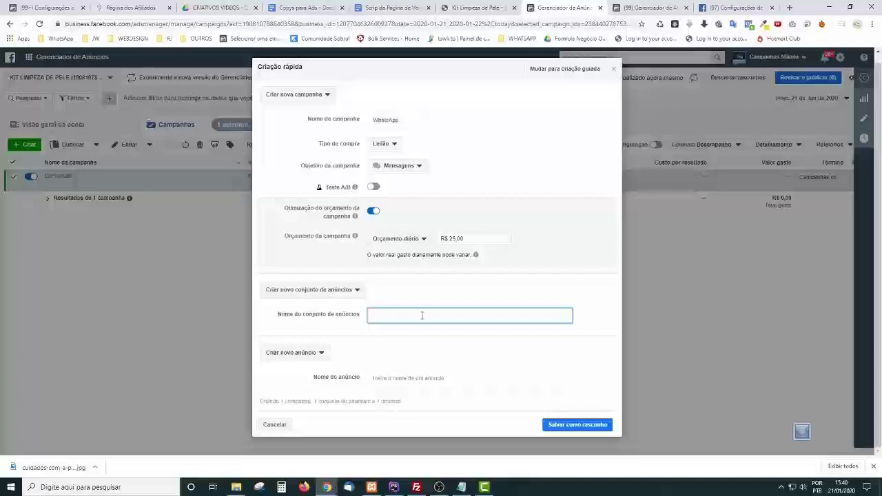
click(575, 425)
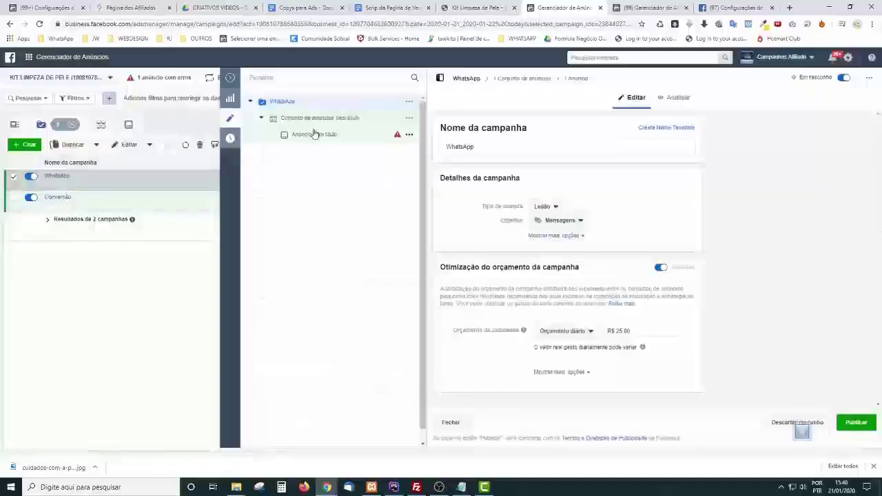
Set the untitled ad set's Destino das mensagens to WhatsApp Business
click(315, 118)
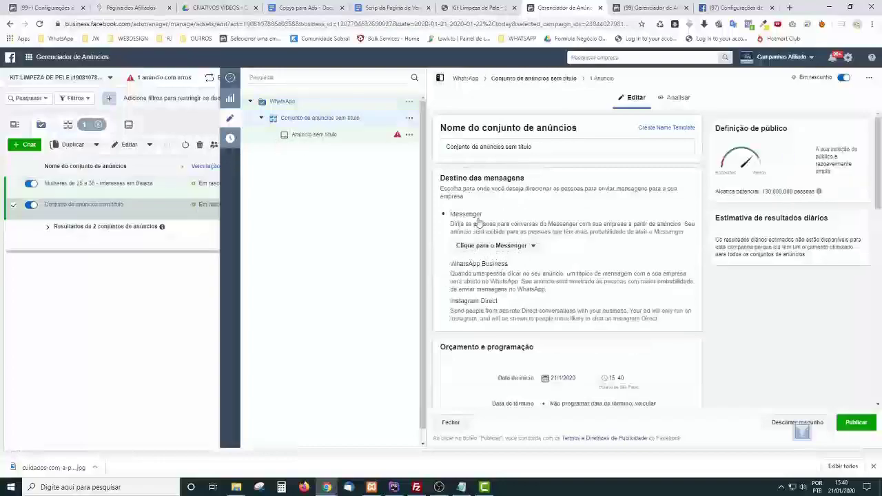
click(444, 264)
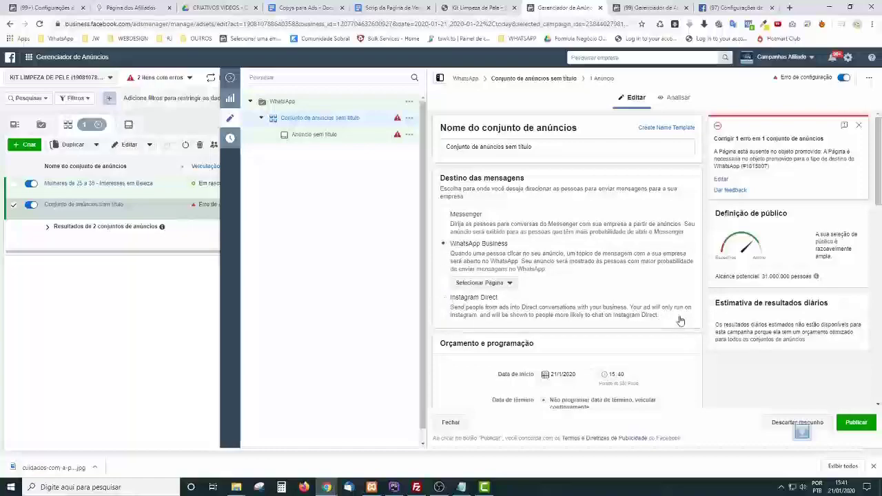
drag(675, 318, 448, 310)
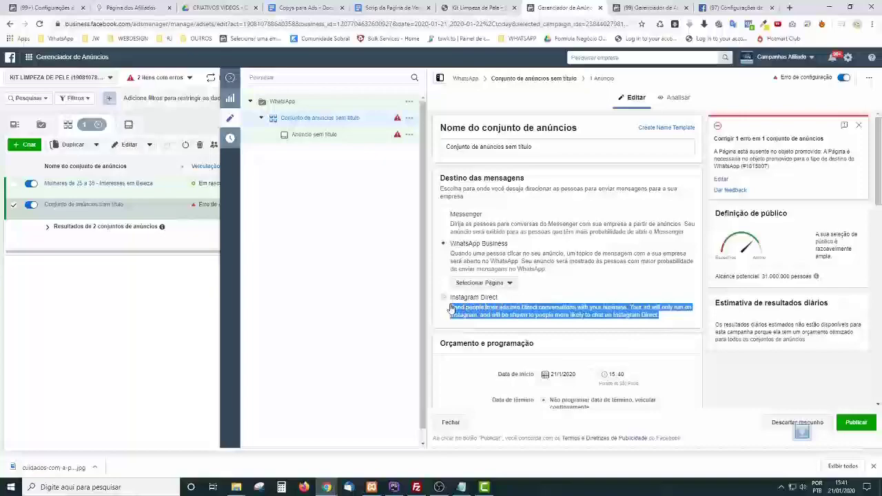
click(444, 245)
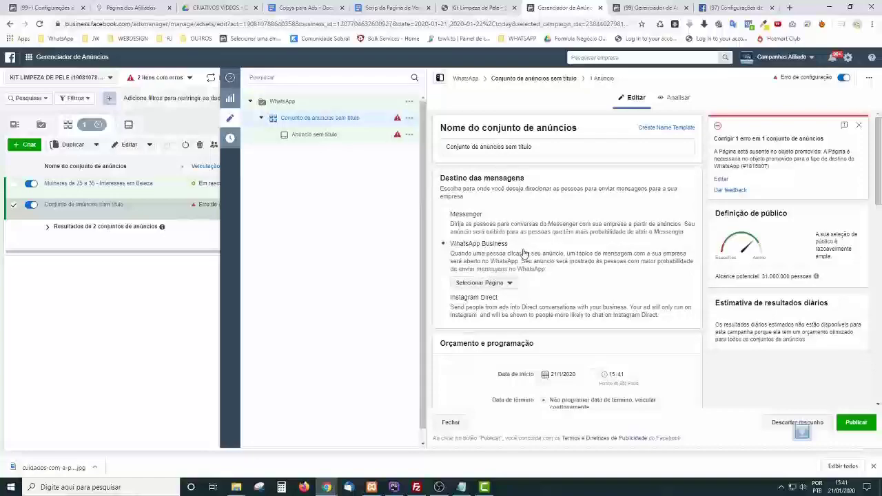
Select the Kit Limpeza de Pele page and submit its WhatsApp business phone number
click(491, 284)
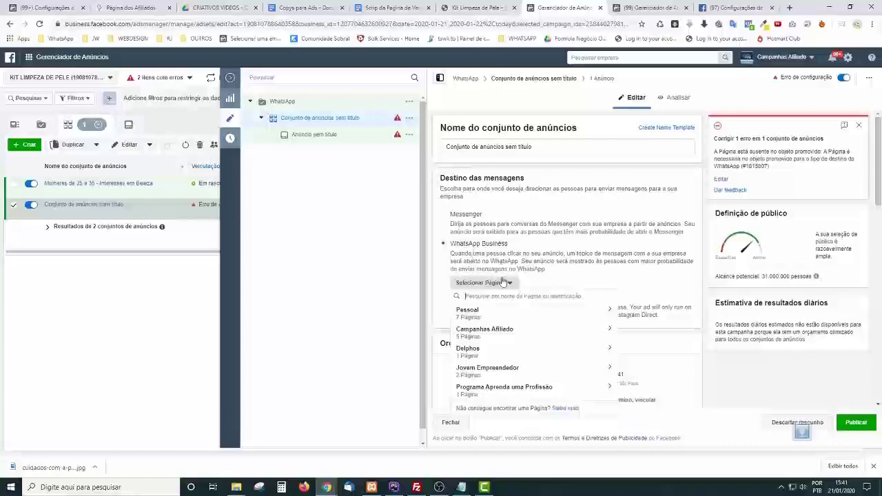
text(limp)
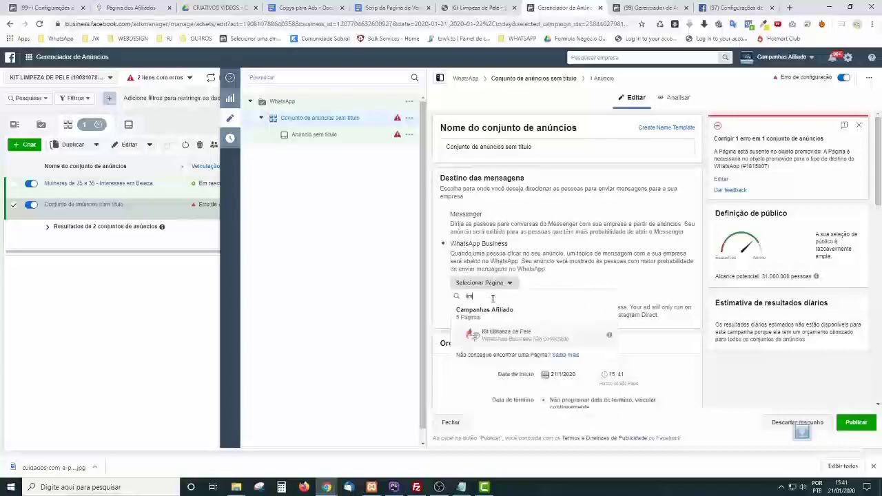
click(507, 334)
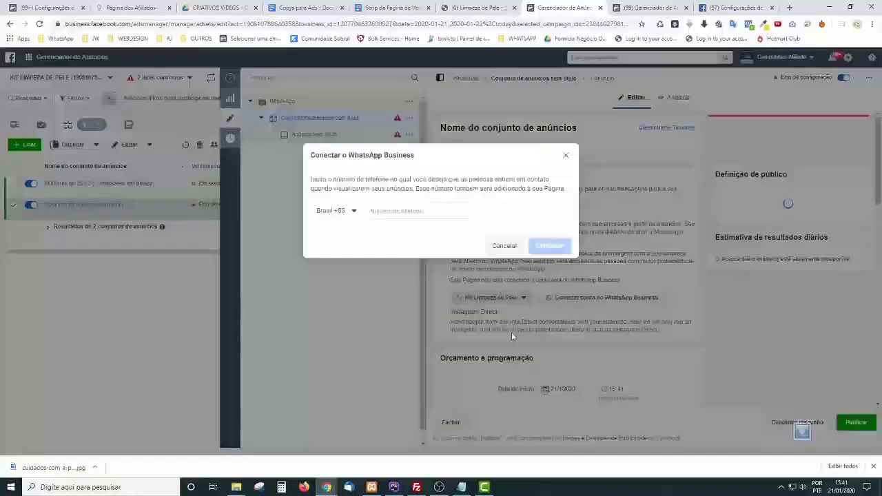
click(394, 212)
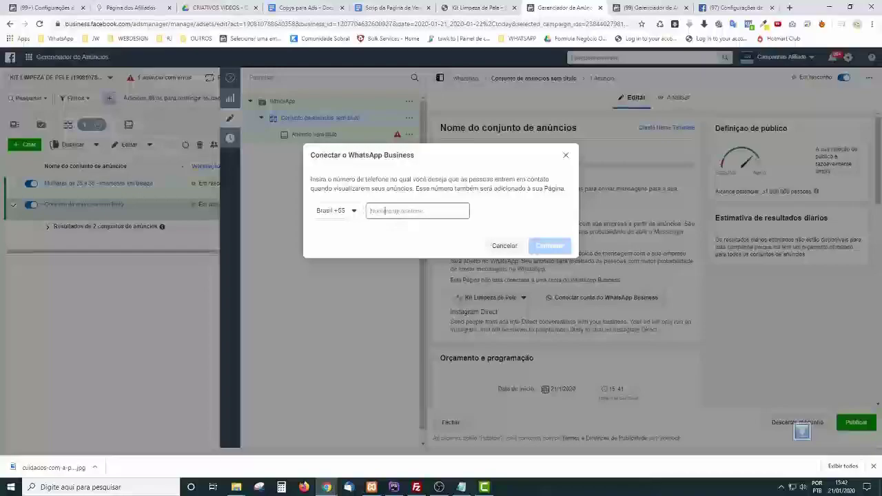
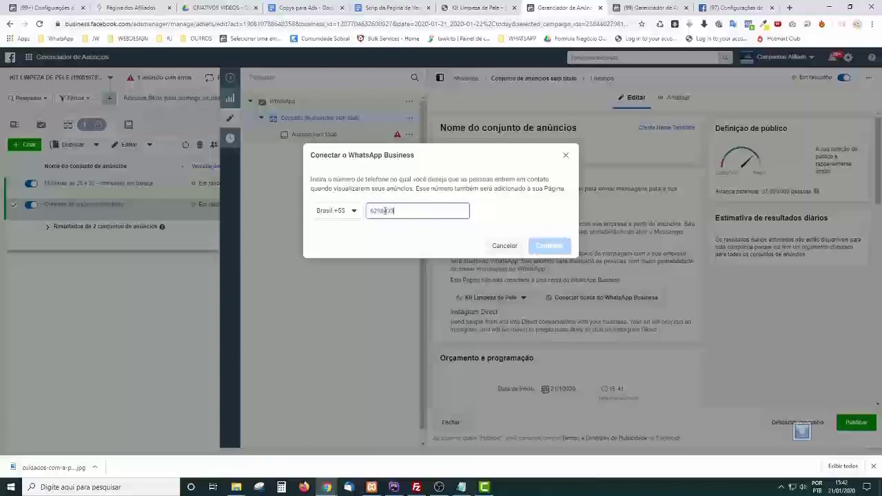
click(539, 245)
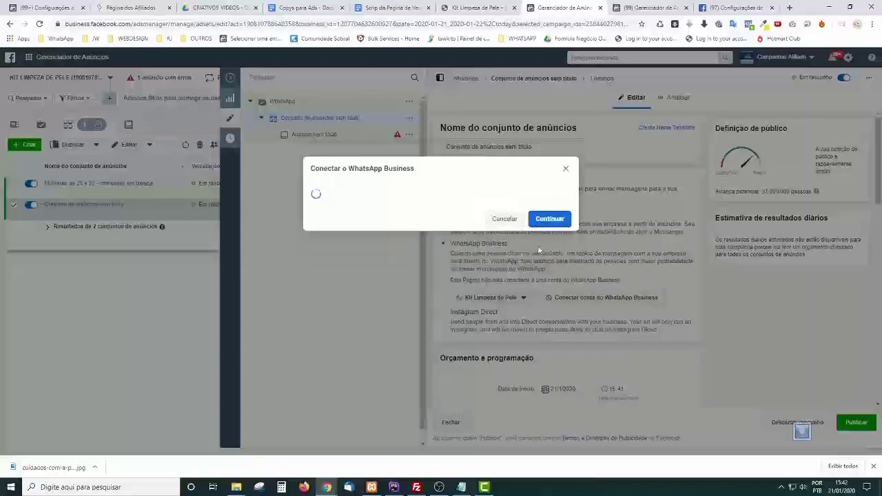
Advance the WhatsApp connection to the Instalar o WhatsApp Business step
click(540, 326)
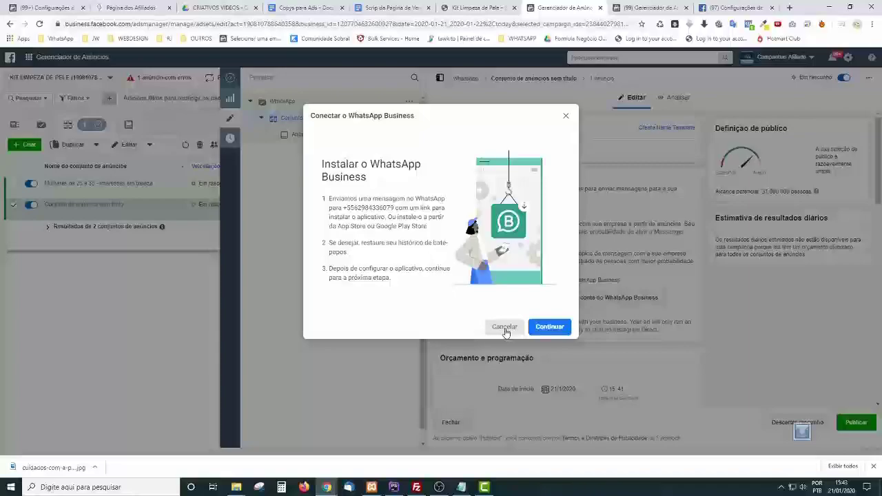
Restart the WhatsApp Business connection and submit the business phone number for a code
click(510, 328)
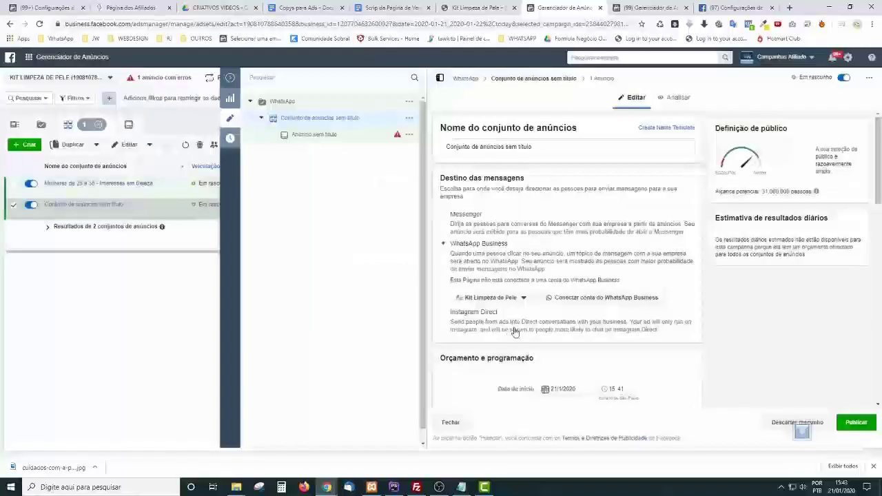
click(560, 301)
click(412, 212)
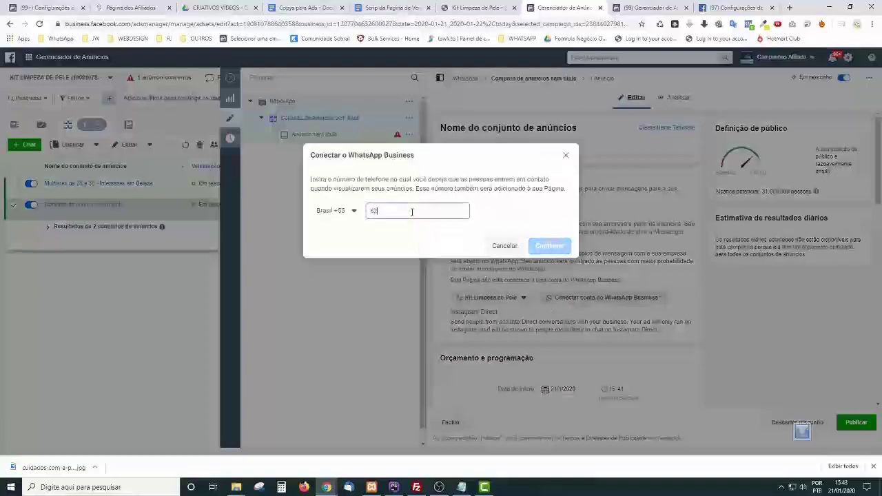
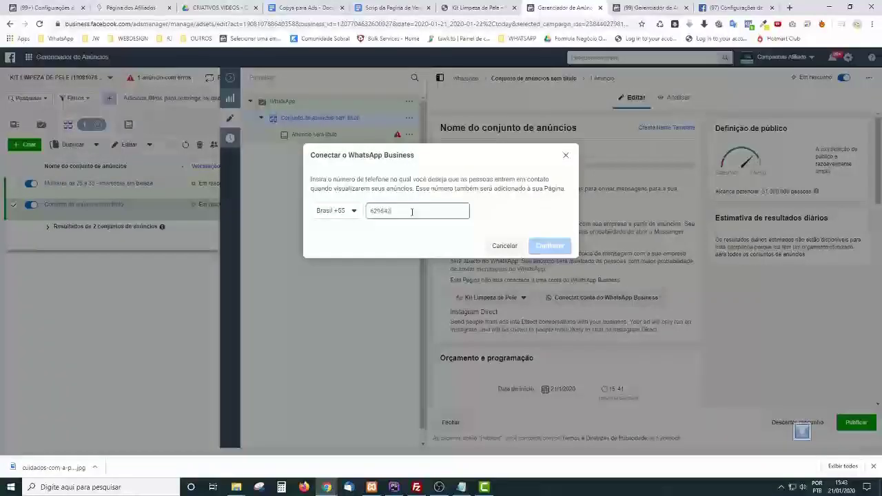
click(547, 245)
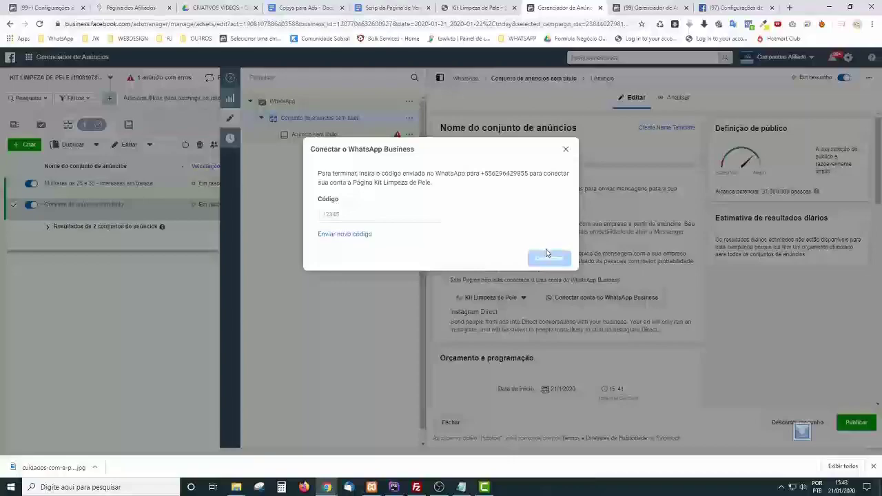
Enter the verification code to connect WhatsApp Business, then close the ad set editor
click(391, 218)
click(541, 260)
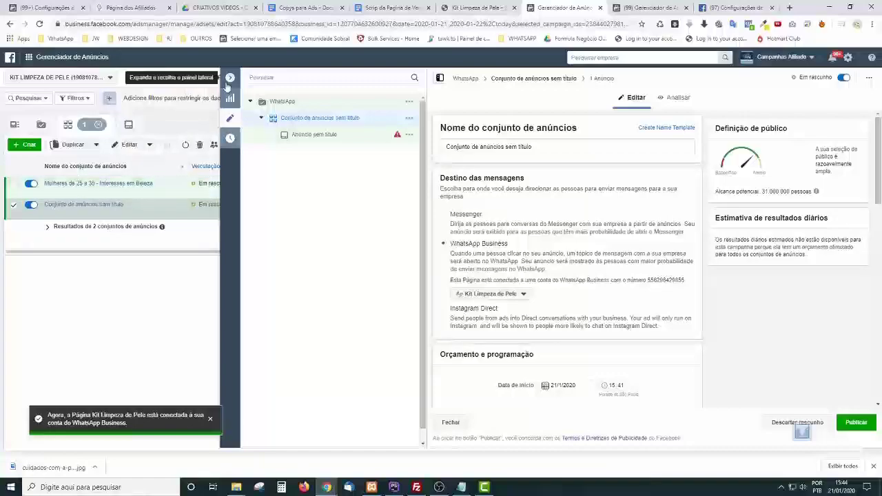
click(230, 80)
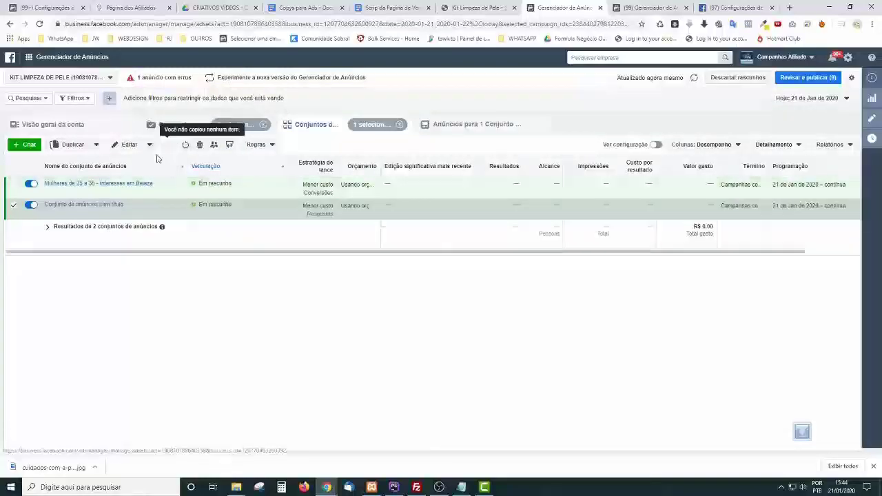
Browse the Anúncios, Conjuntos and Campanhas lists of the WhatsApp campaign
click(110, 185)
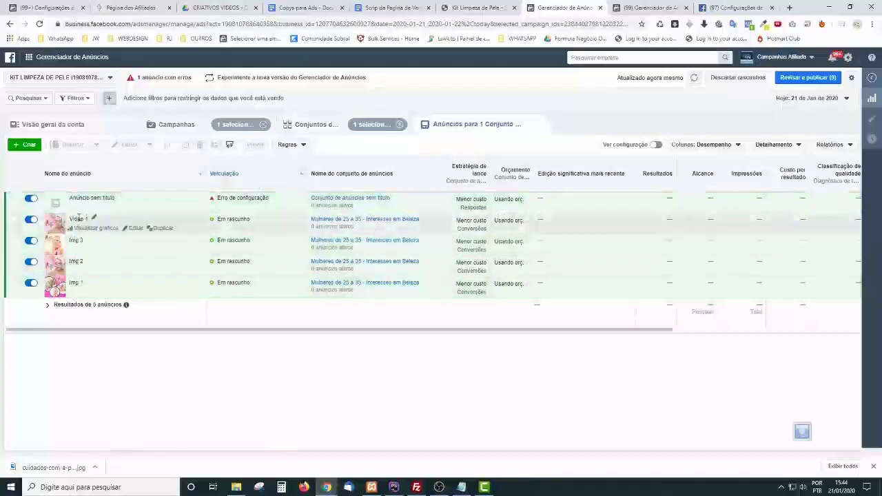
click(306, 124)
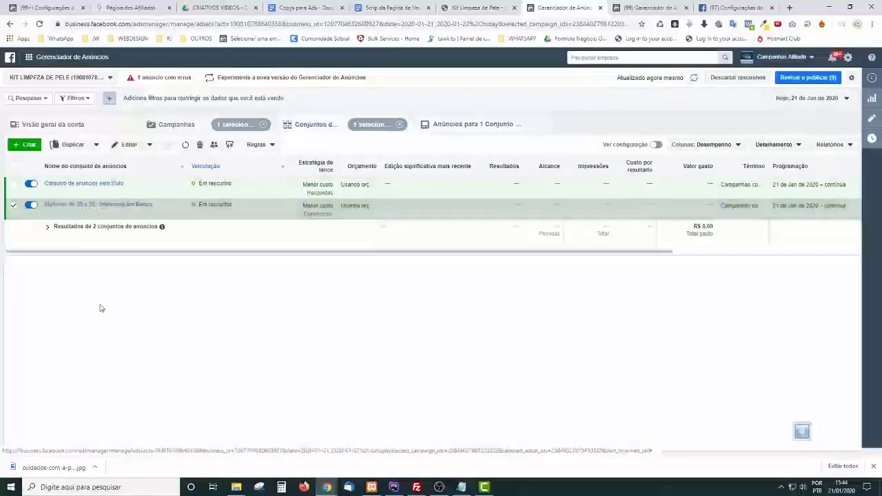
click(109, 204)
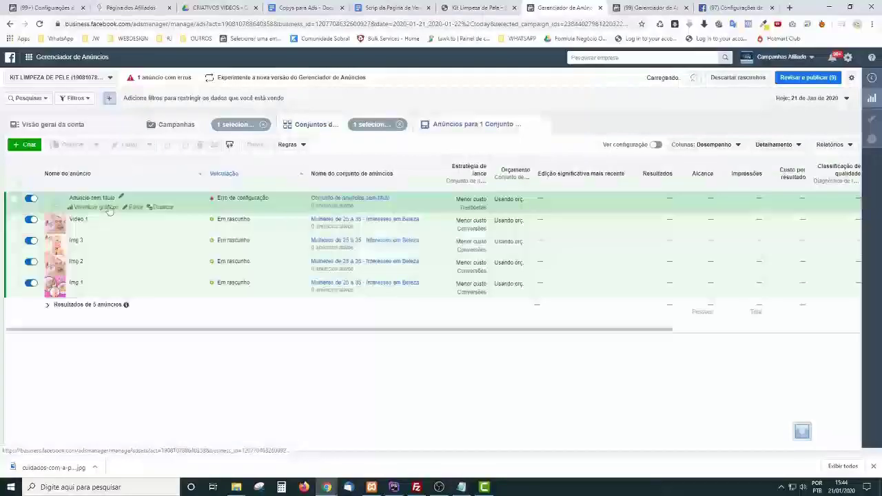
click(190, 133)
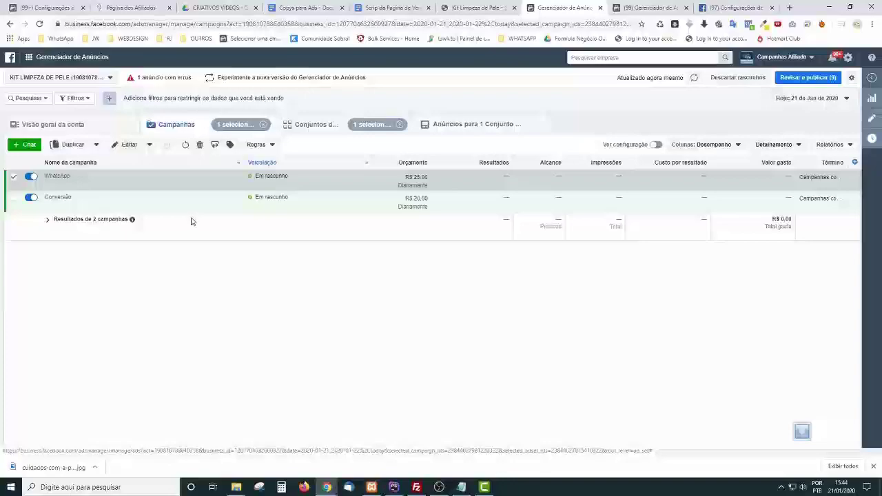
Open the WhatsApp campaign and its untitled ad set, then return to the page settings
click(108, 186)
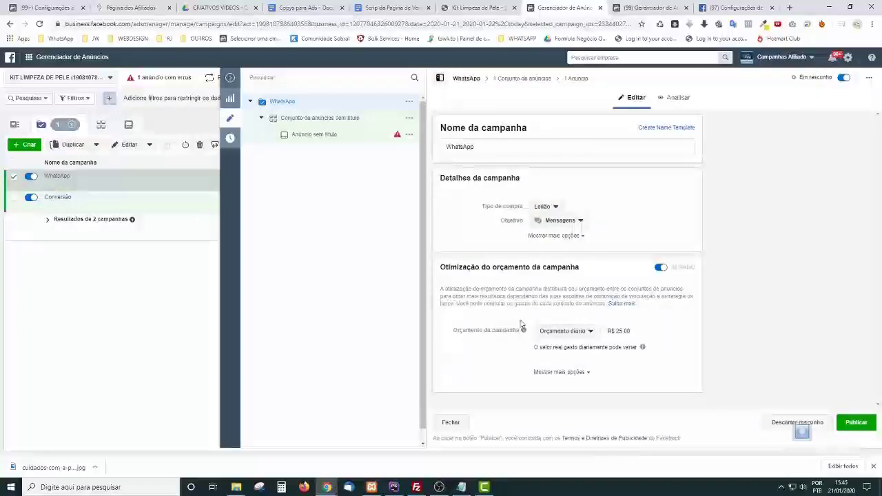
click(334, 119)
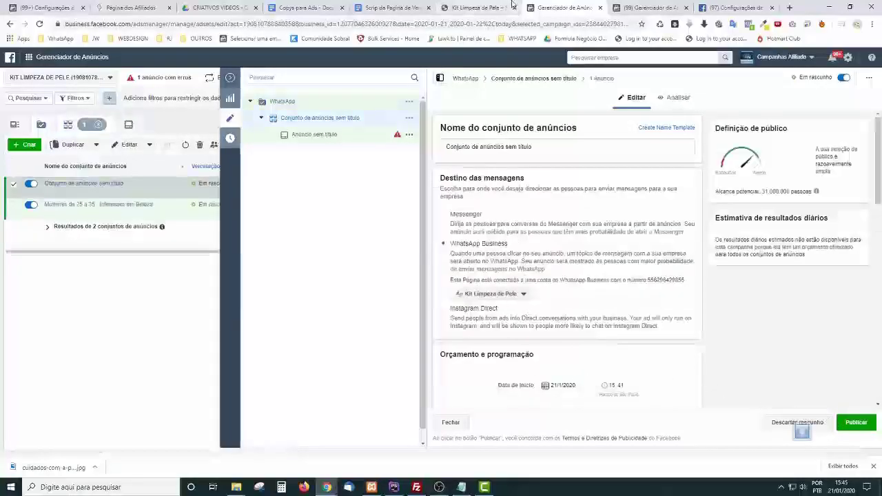
click(734, 7)
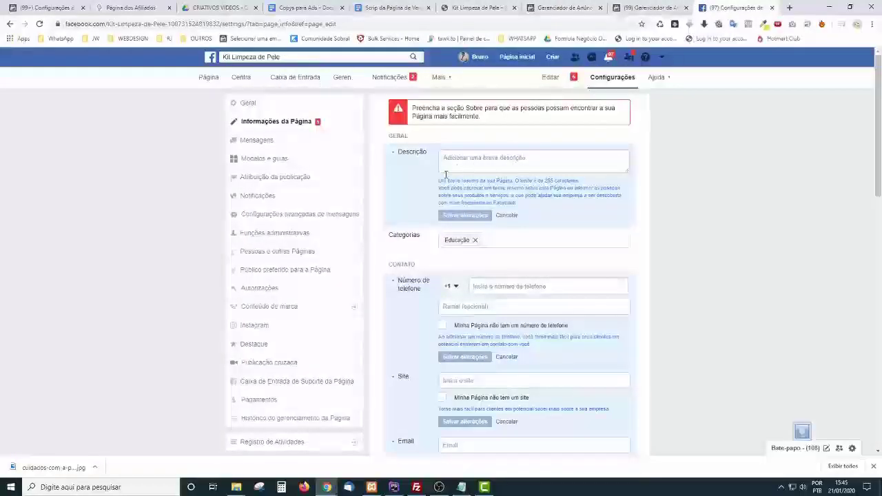
Reload the Kit Limpeza de Pele page home and open its Configurações in a new tab
click(206, 78)
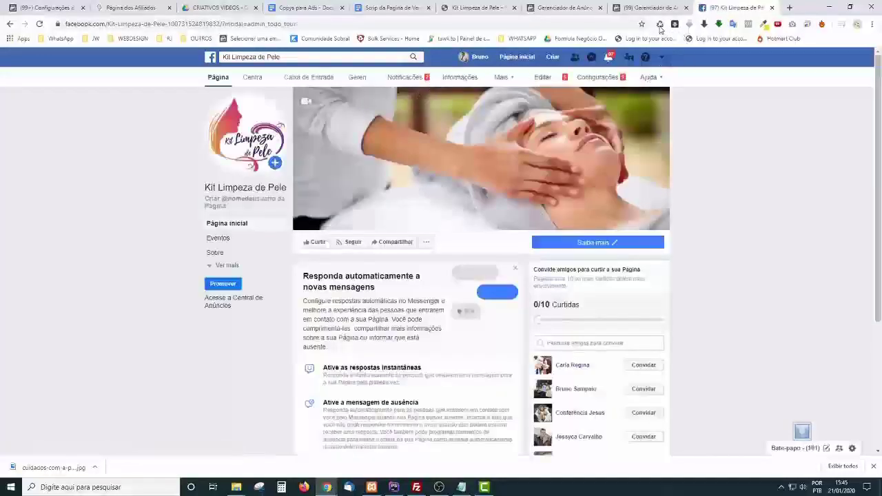
click(39, 24)
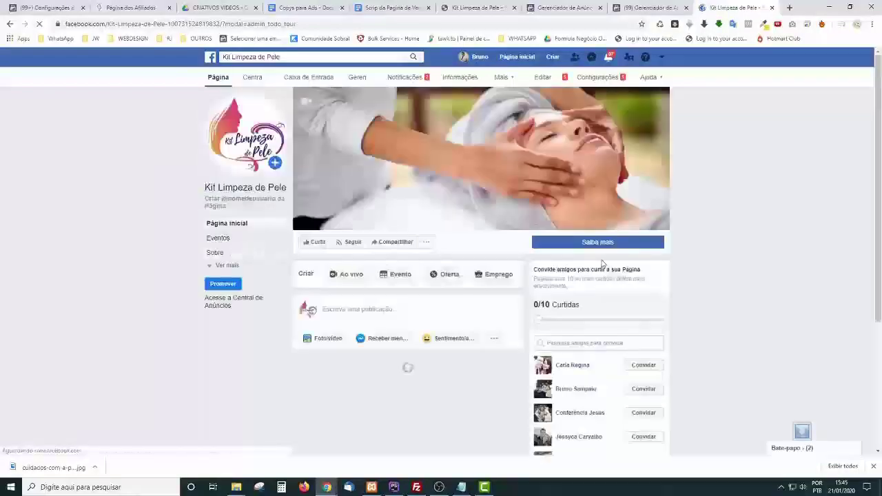
middle_click(718, 40)
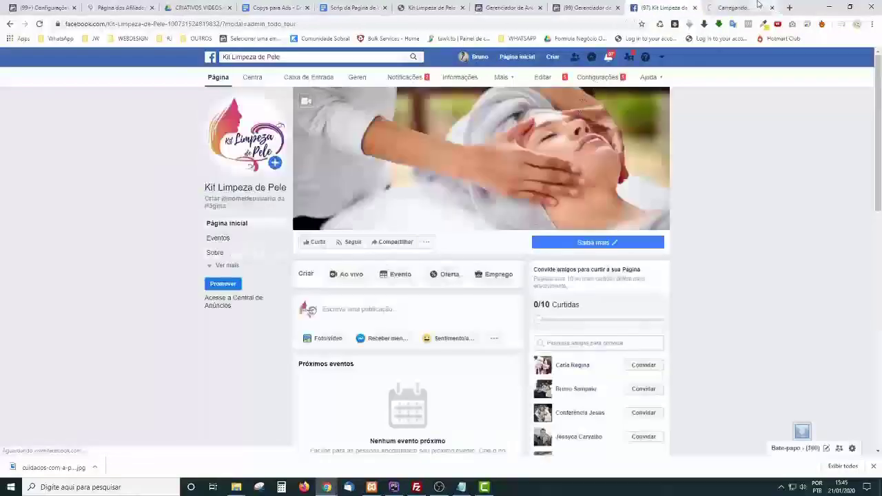
click(732, 7)
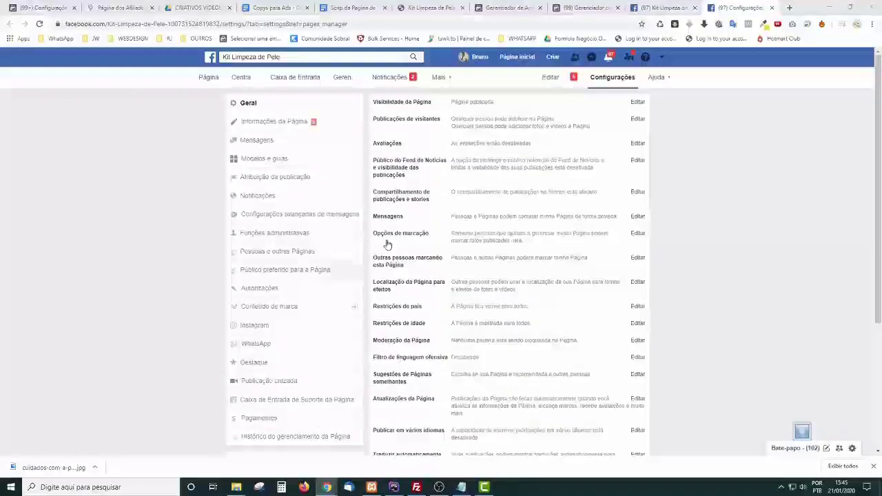
Turn on 'Usar o WhatsApp como botão da Página' and reload the page to see it
click(260, 350)
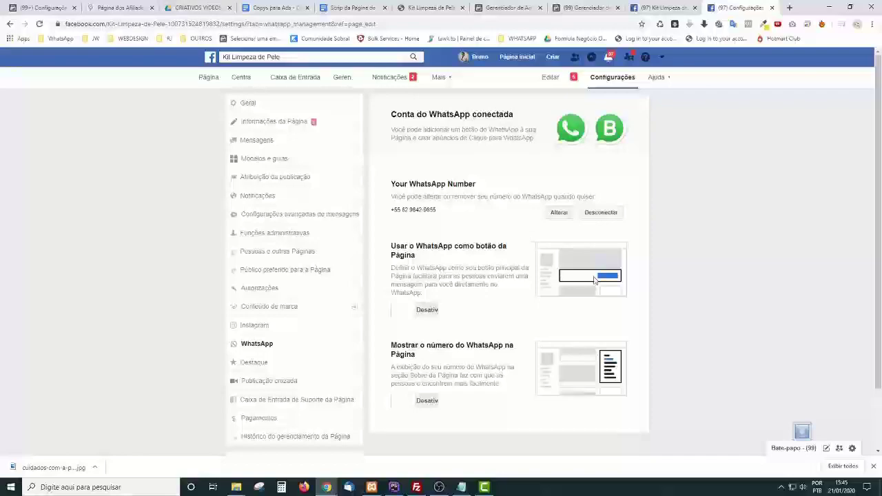
drag(391, 245, 427, 259)
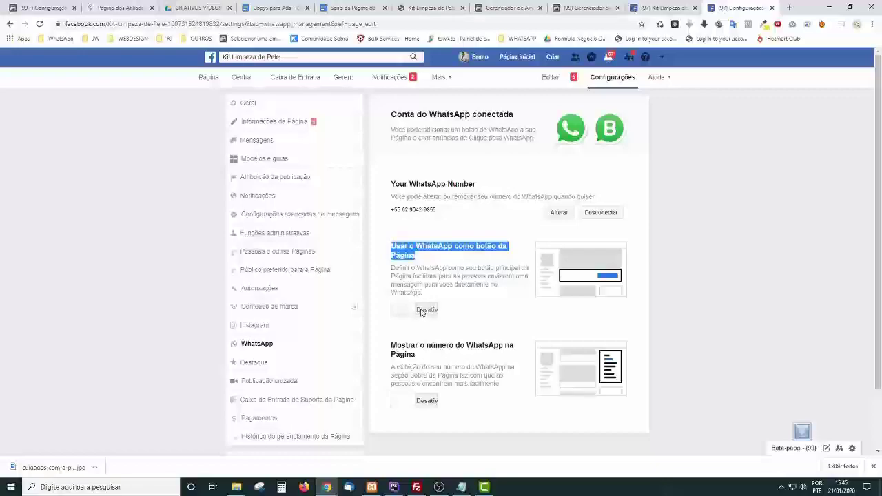
click(422, 313)
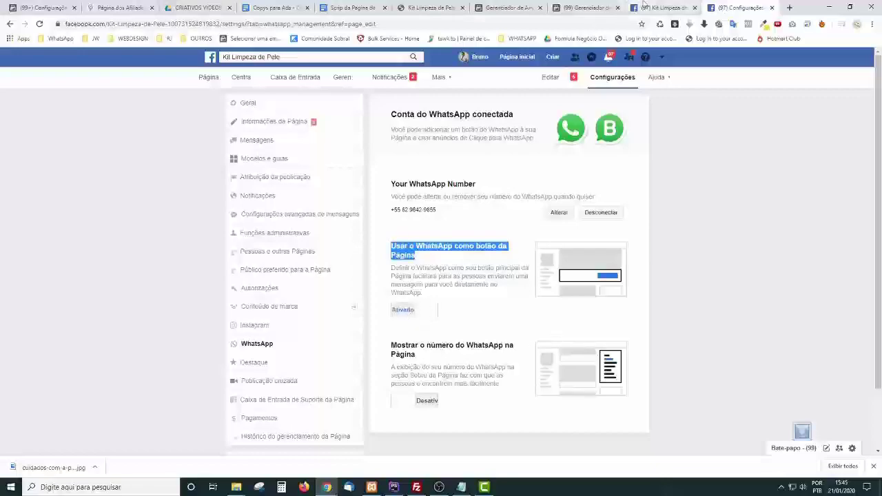
click(644, 7)
click(40, 24)
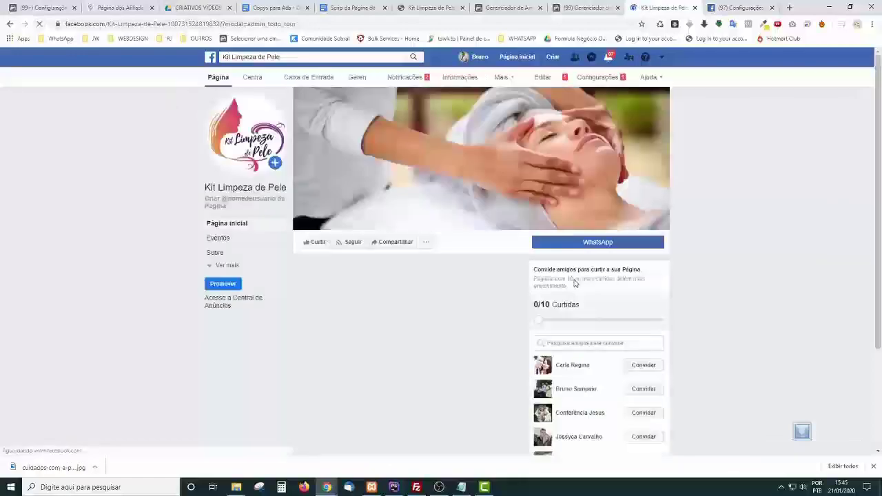
Turn the WhatsApp page-button option back off and return to the page
mouse_move(599, 248)
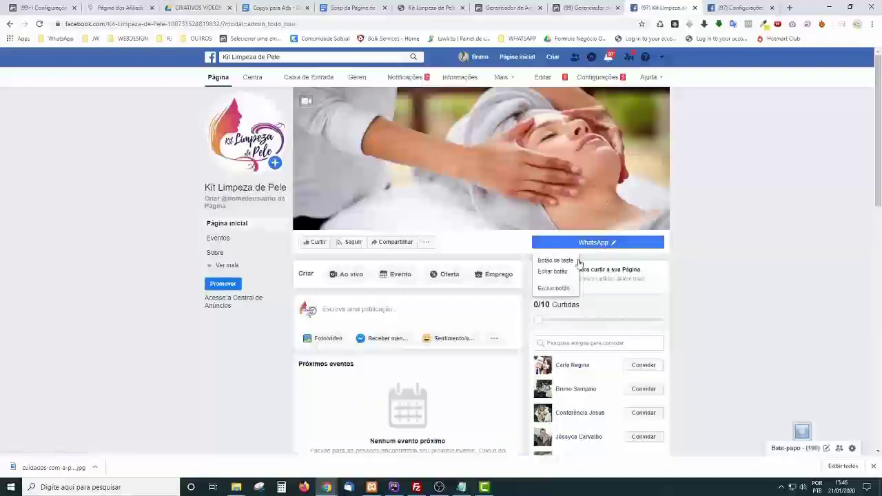
click(732, 5)
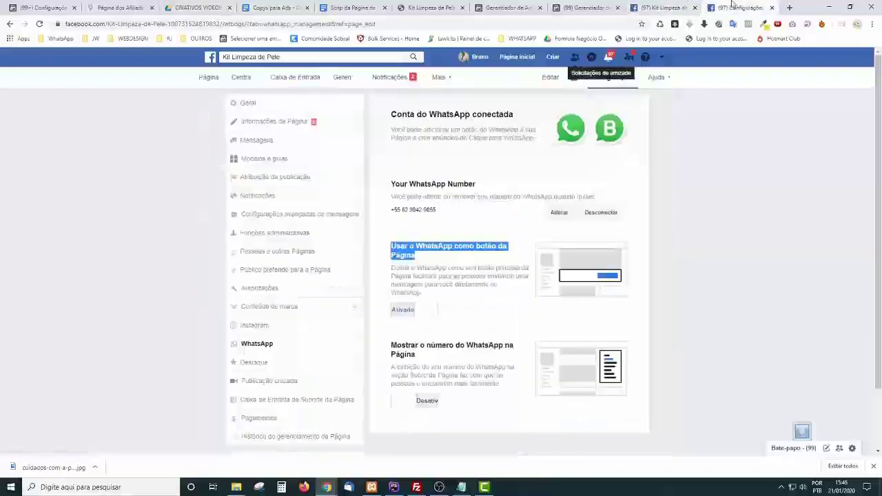
click(404, 310)
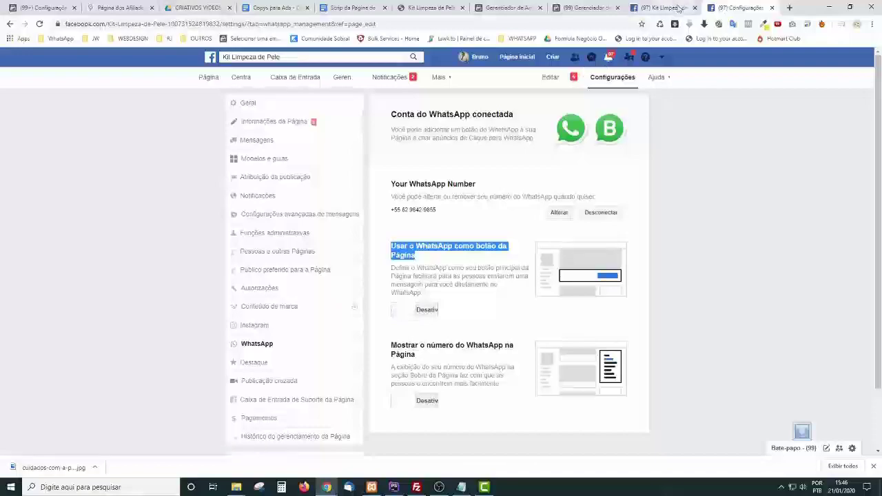
click(679, 7)
Change the page's main button to Saiba mais with a website link destination
mouse_move(618, 247)
click(552, 272)
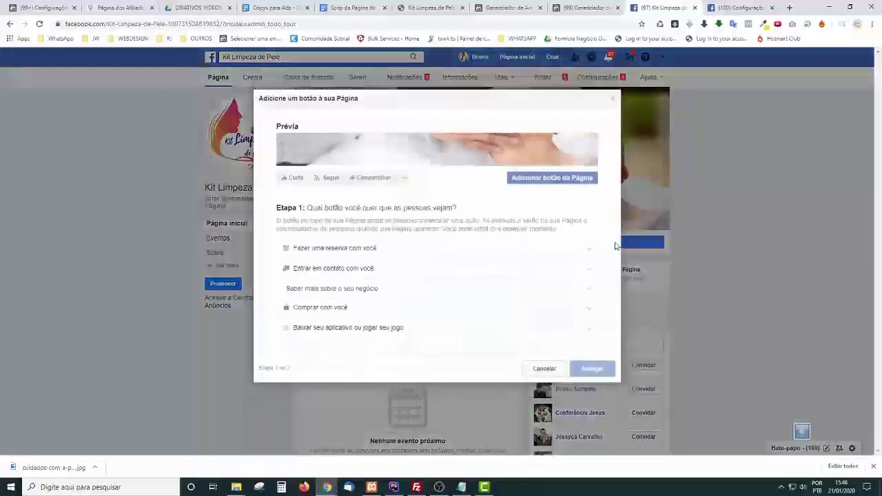
click(350, 290)
click(435, 304)
click(592, 381)
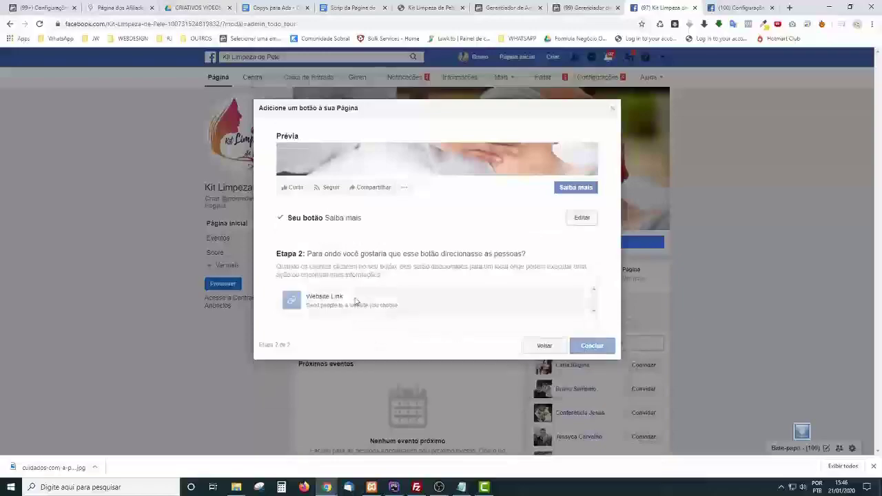
click(356, 301)
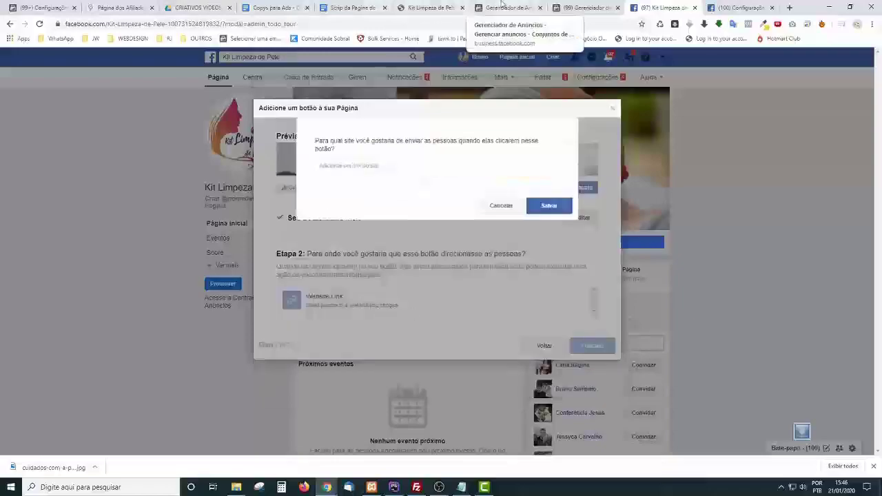
Paste the Monetizze affiliate link as the button's URL, then save and finish
click(433, 8)
click(734, 8)
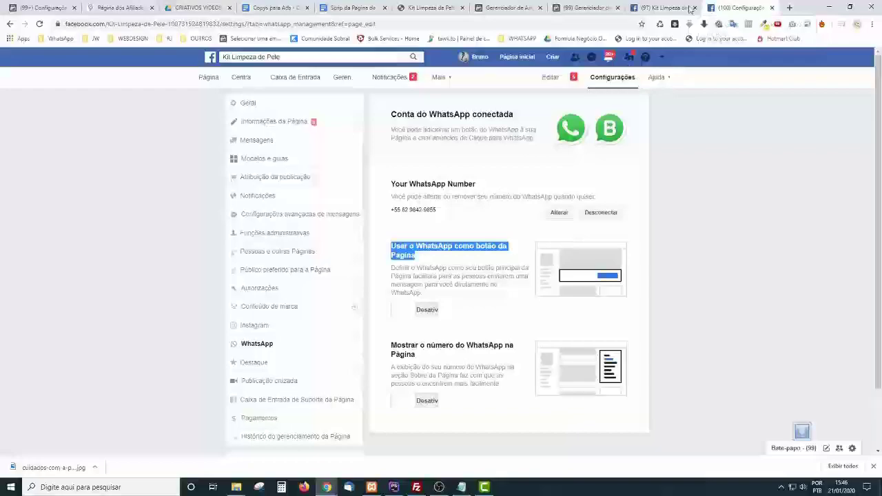
click(694, 5)
text(https://app.monetizze.com.br/r/RAP653579)
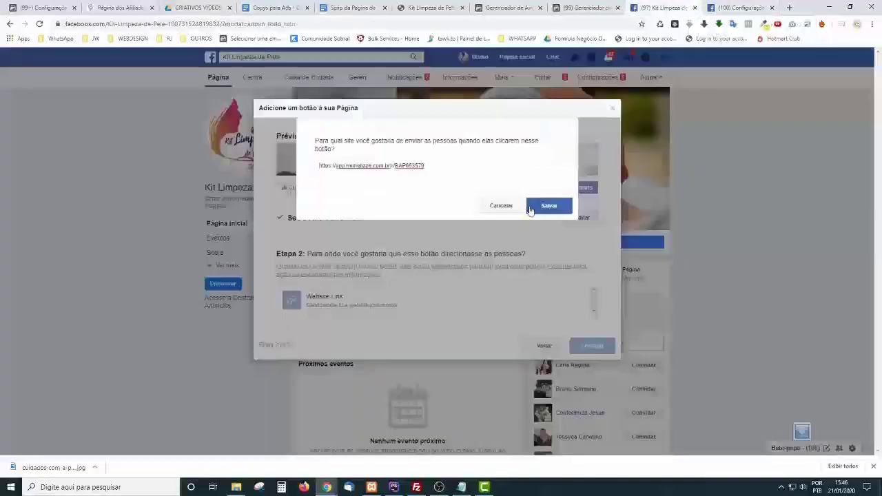
click(529, 209)
click(591, 312)
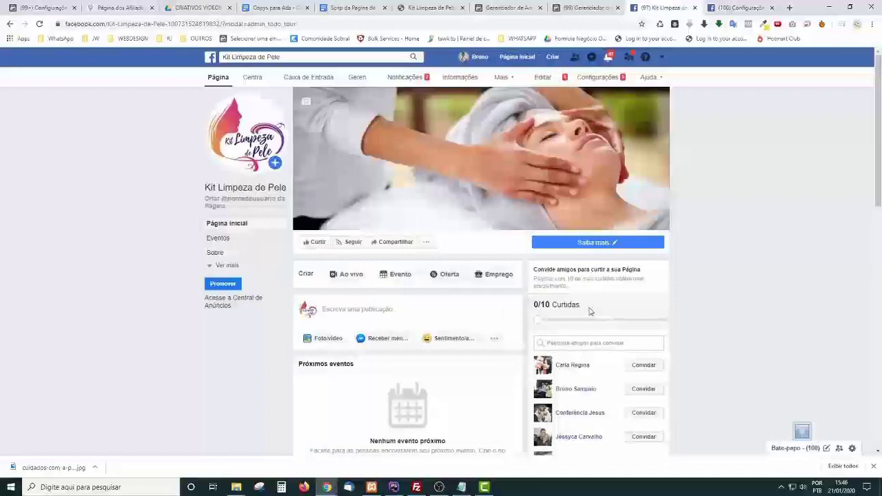
mouse_move(581, 240)
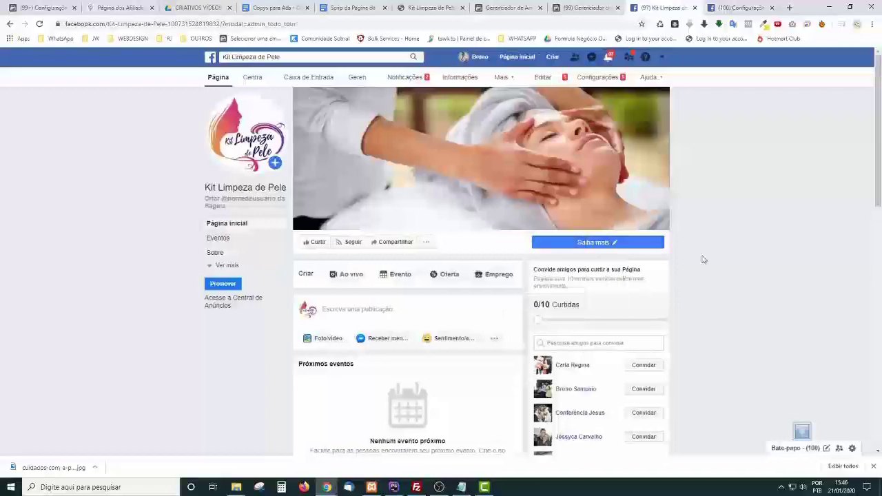
scroll(703, 257, down, 10)
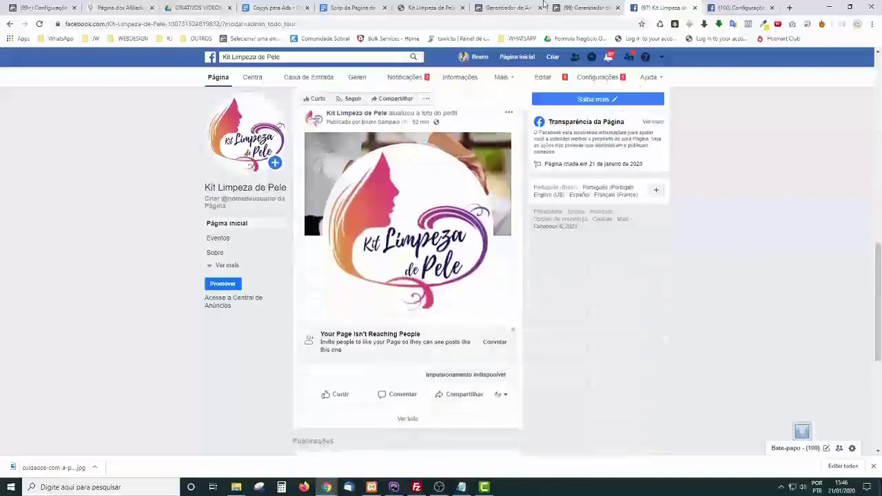
Publish the three selected ad posts, then dismiss the Unable to Publish permissions error
click(582, 7)
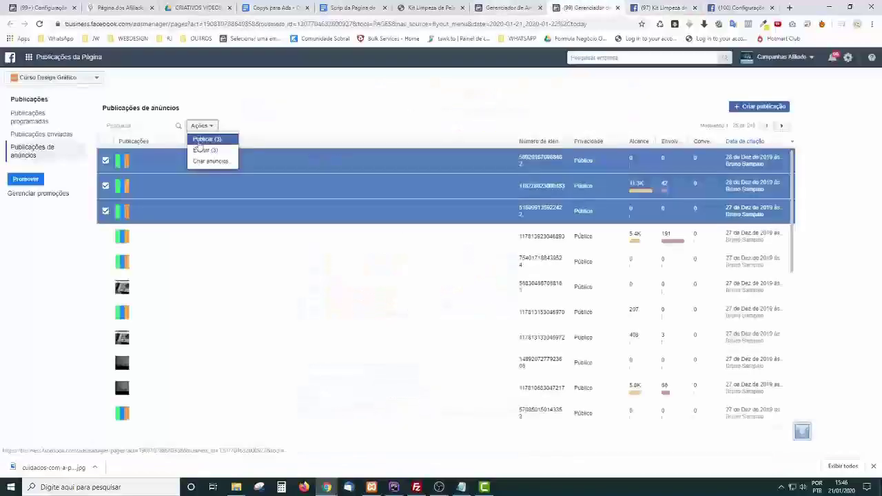
click(199, 139)
click(523, 204)
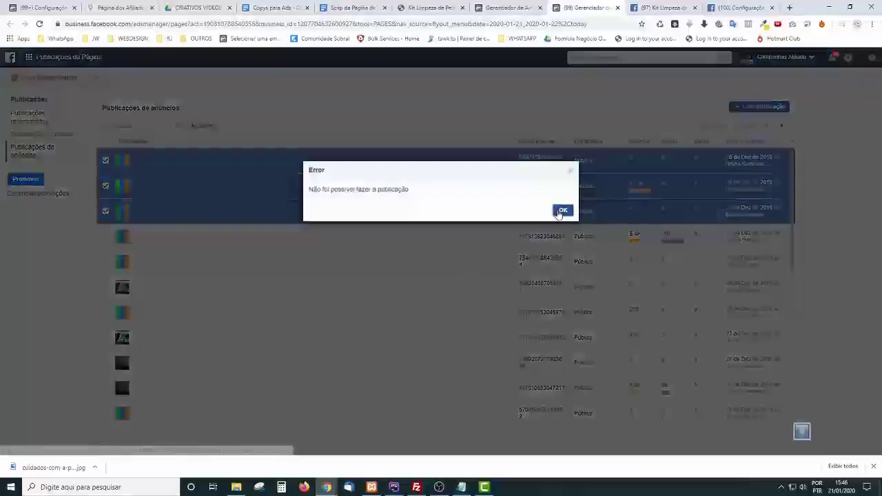
click(563, 210)
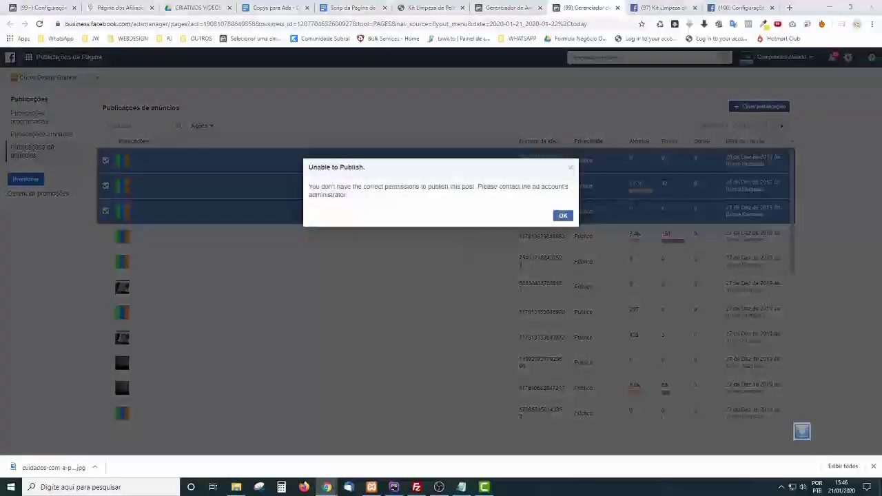